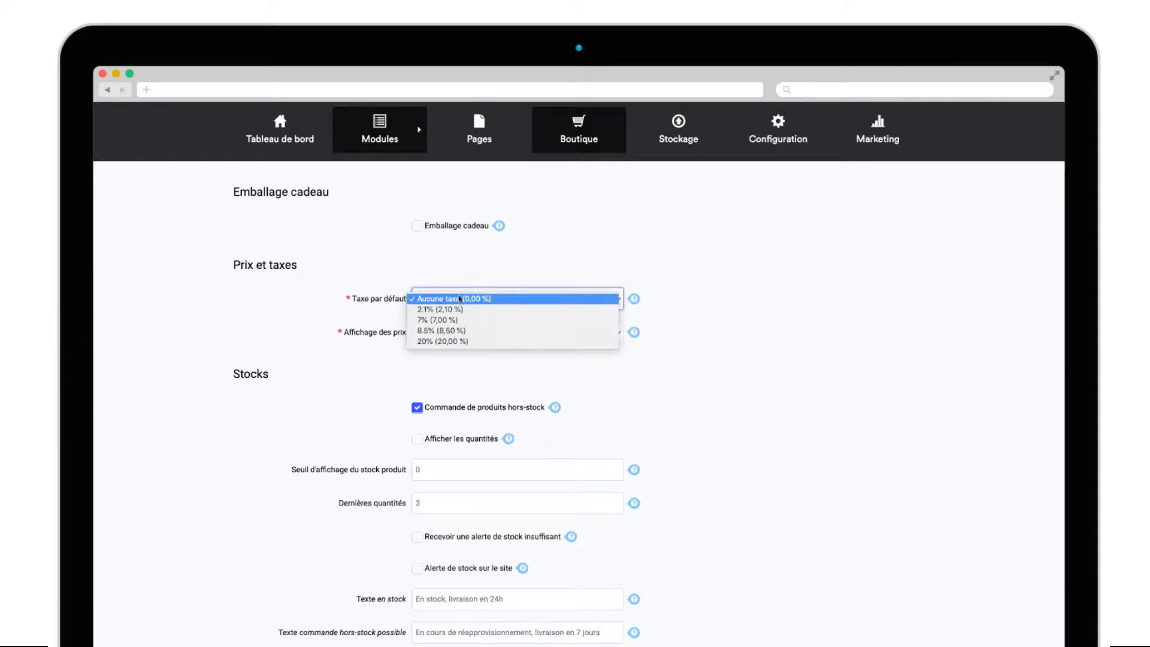
- Set the default tax to 20% and the price display to "Prix TTC uniquement", and save the shop preferences
left_click(457, 342)
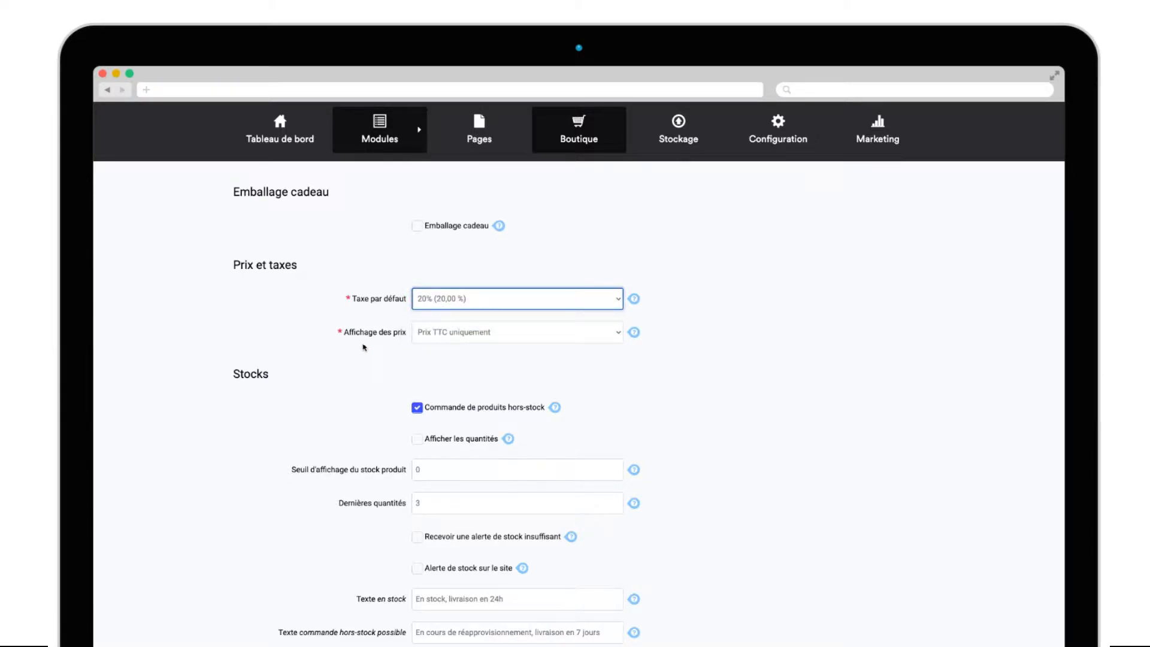
left_click(329, 316)
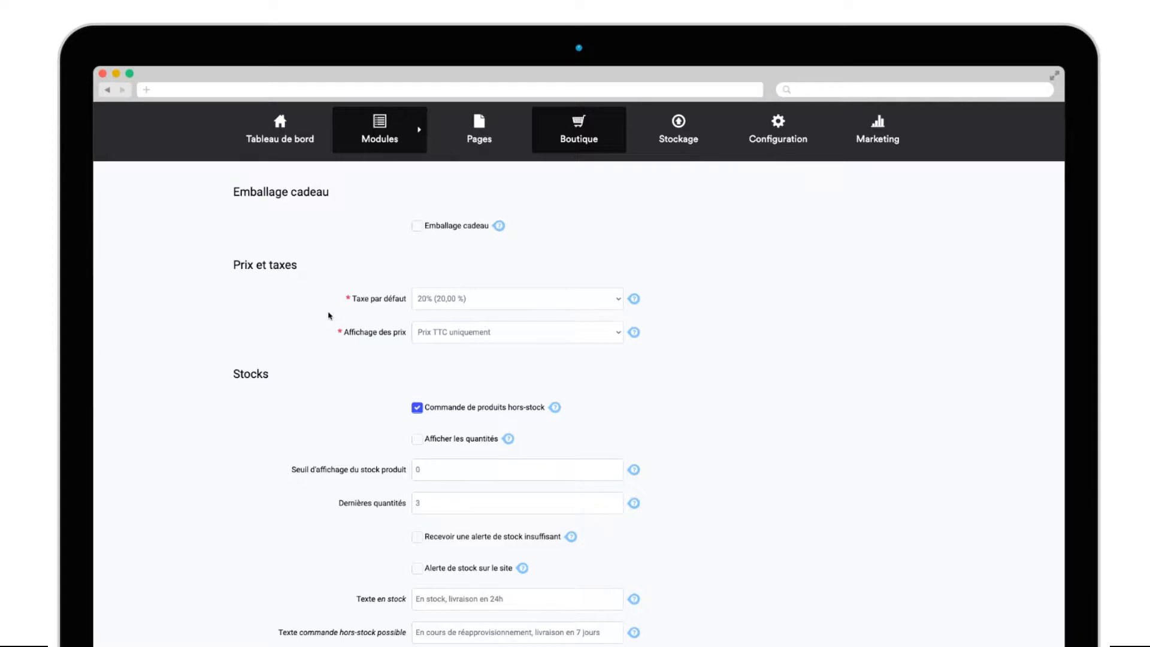
left_click(527, 336)
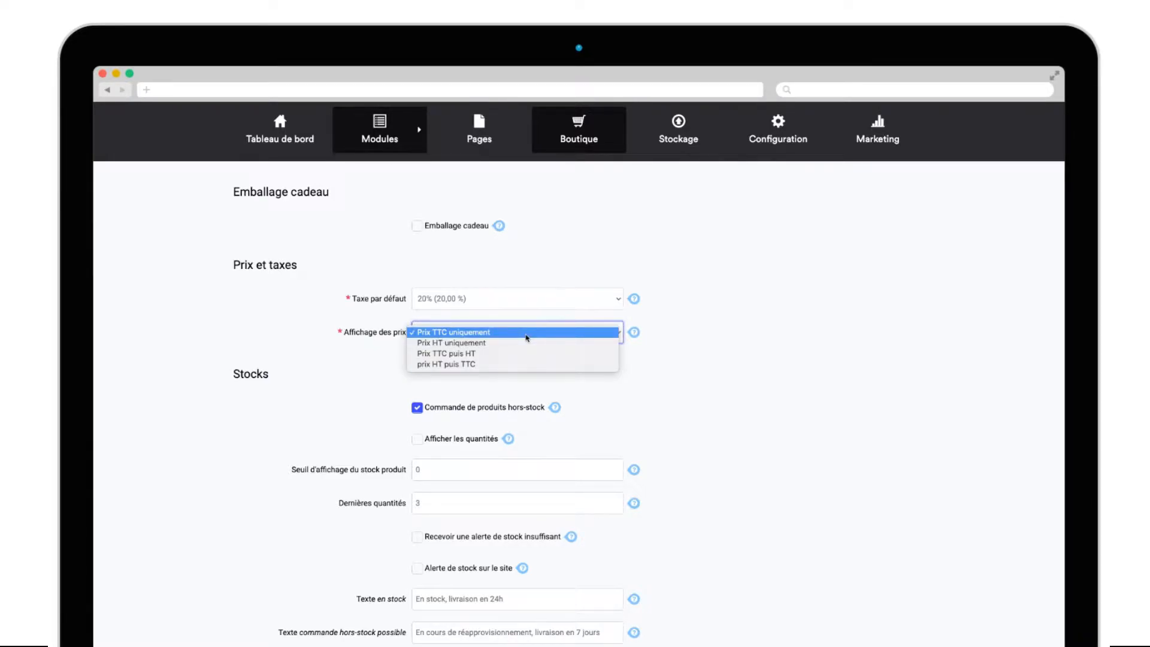
left_click(501, 335)
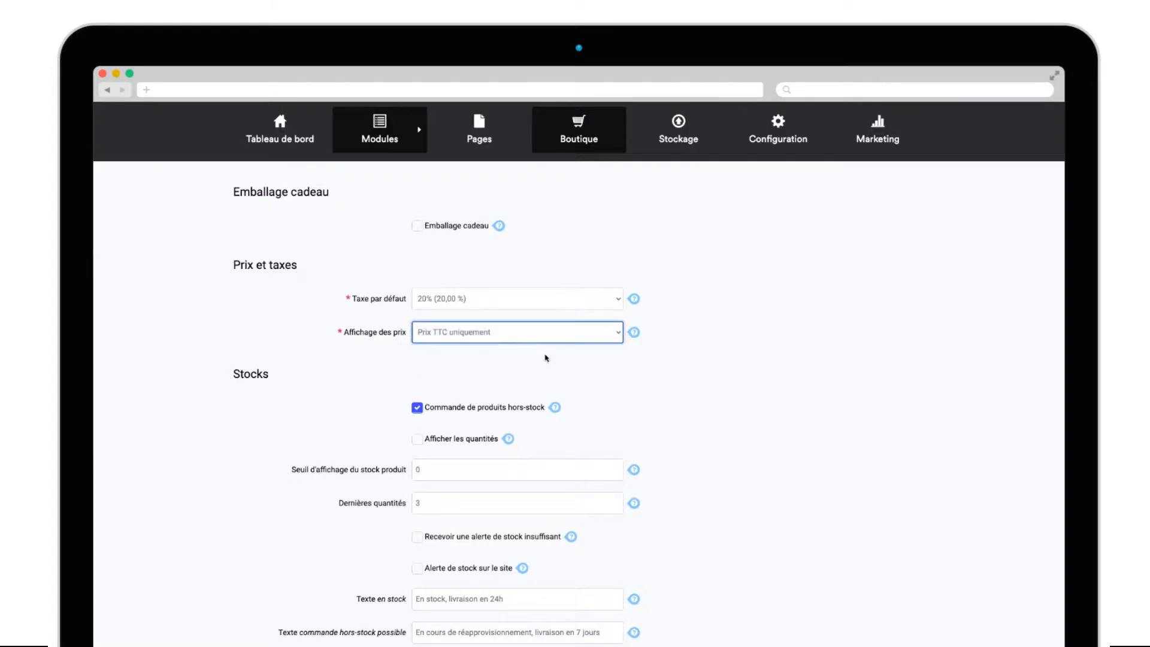
scroll(665, 389, "down", 7)
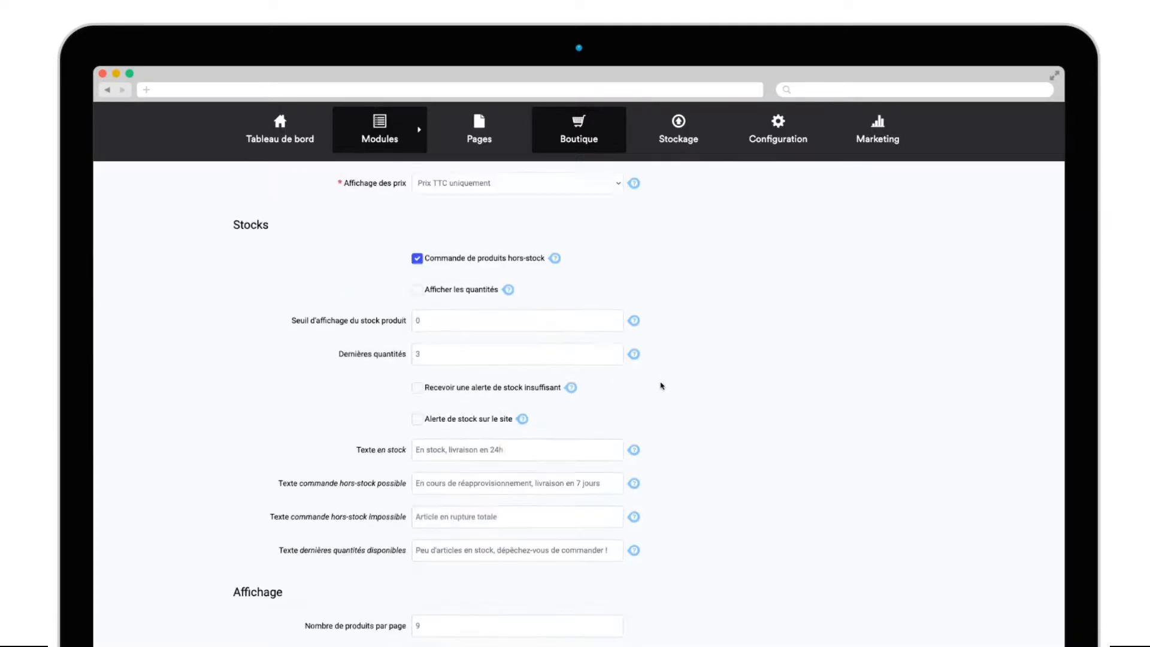
scroll(662, 386, "down", 9)
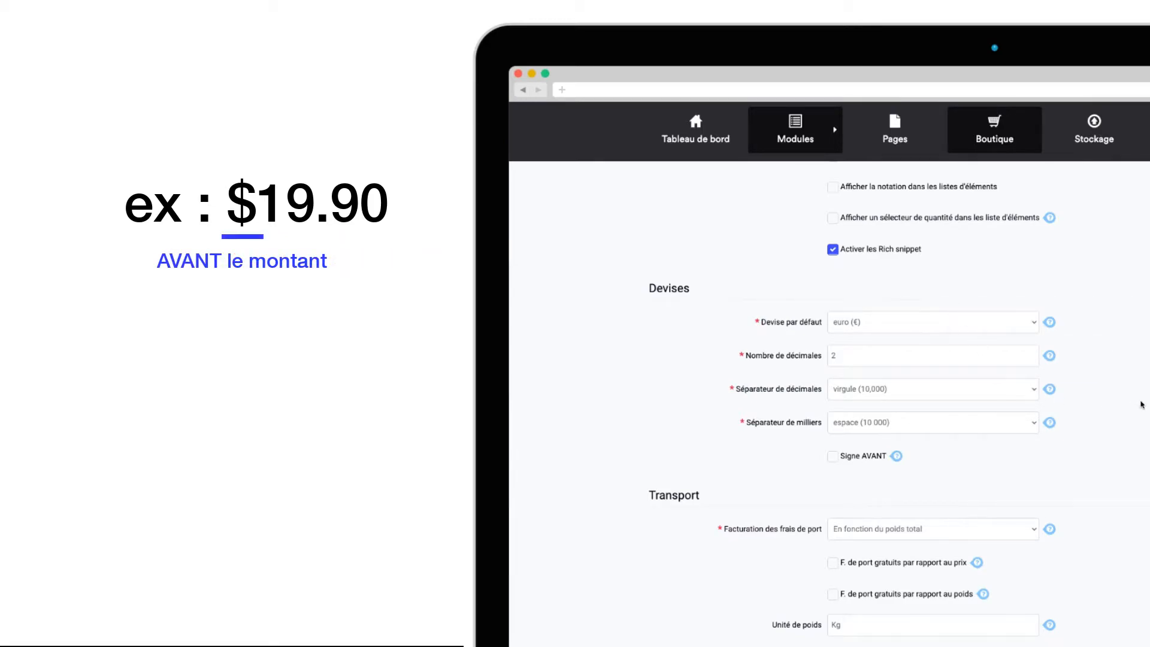
scroll(1134, 405, "down", 5)
left_click(594, 580)
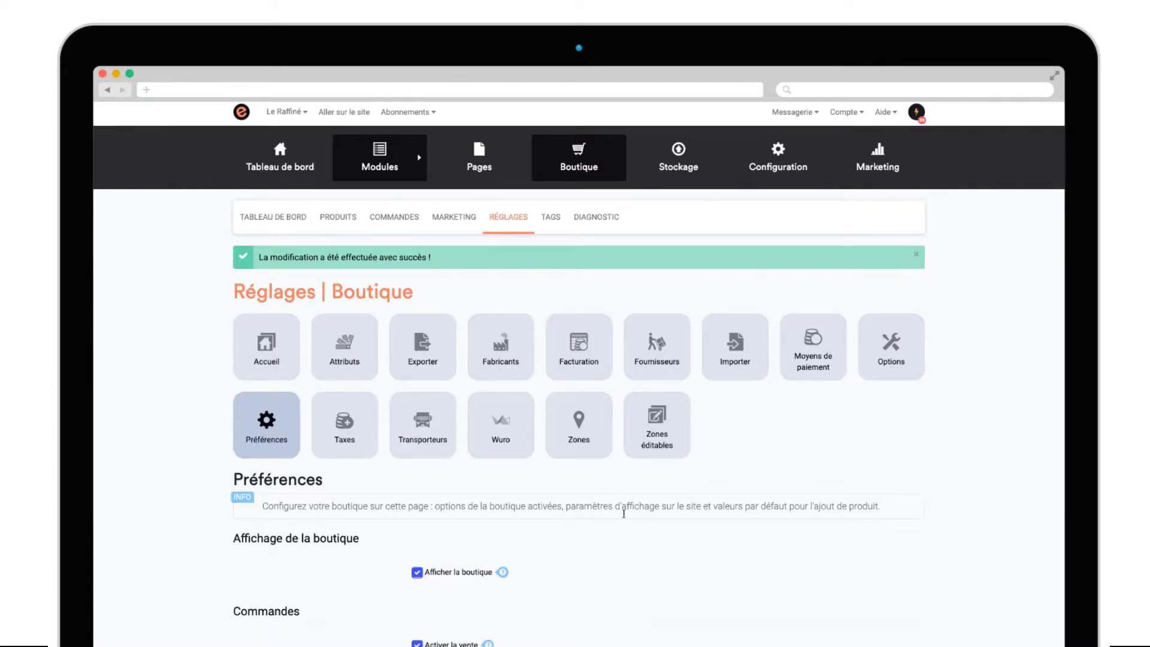
- Create a payment structure named "Paiement hors ligne" in the site's configuration settings
mouse_move(796, 174)
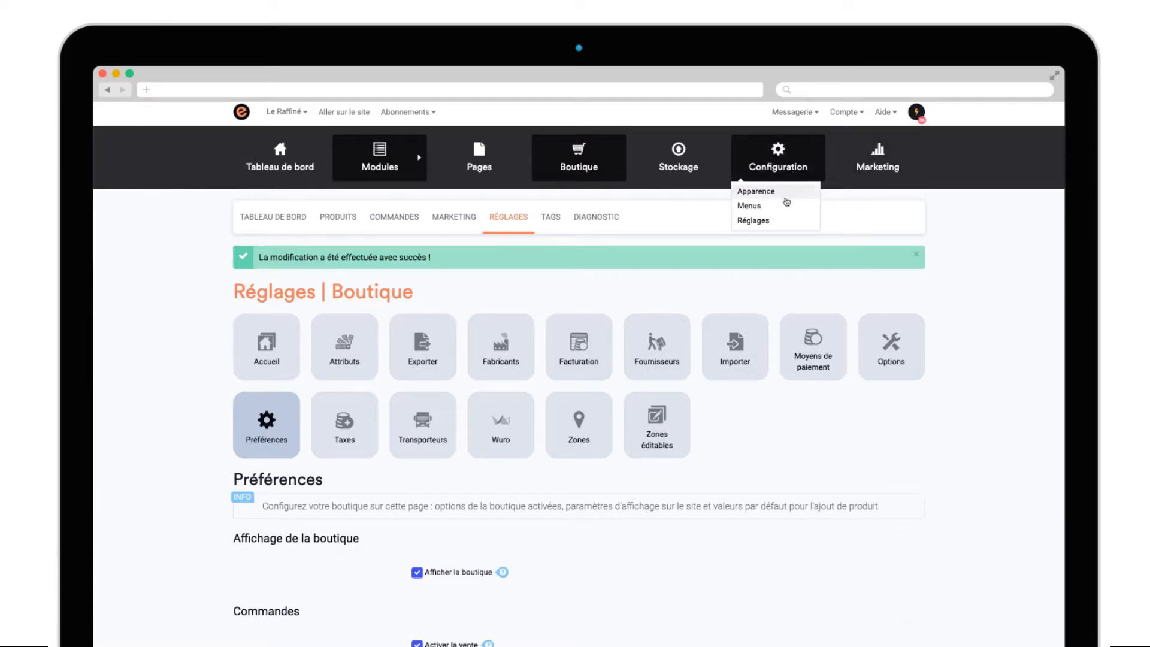
left_click(780, 220)
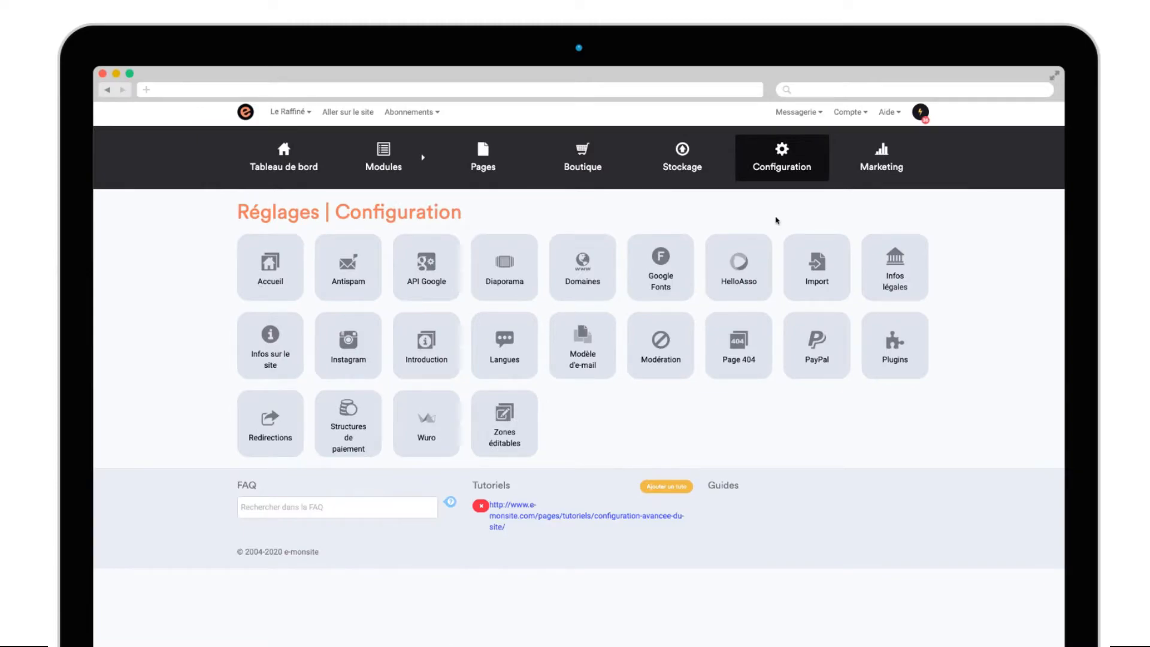
left_click(348, 427)
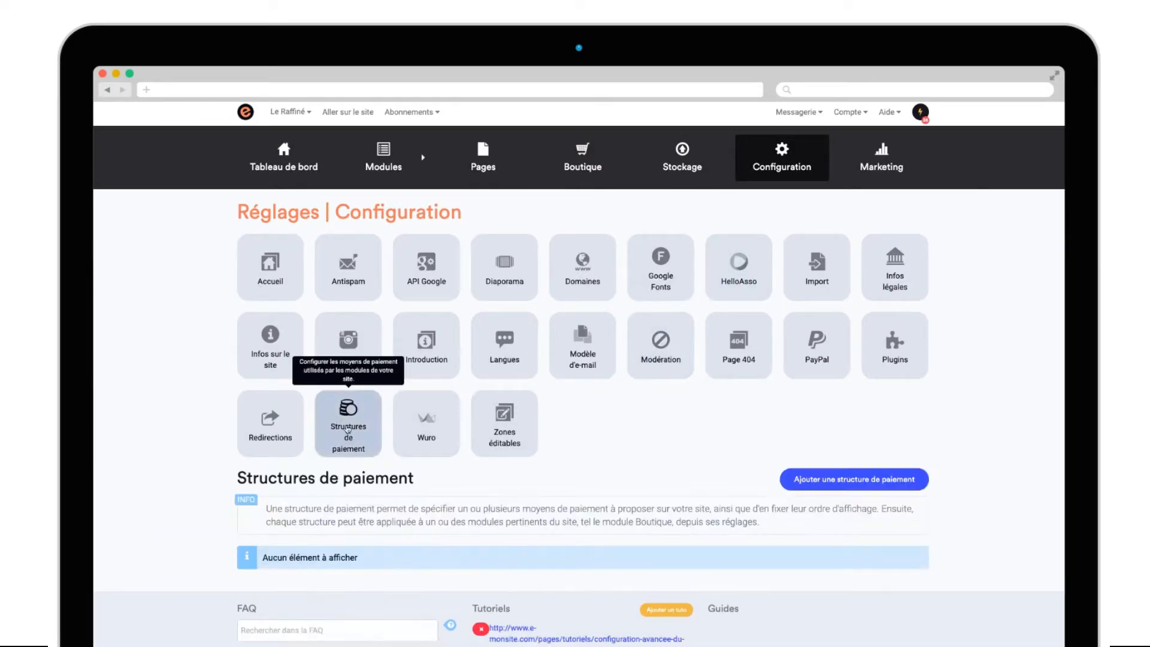
left_click(896, 486)
key("Tab")
type("Paiement hors ligne")
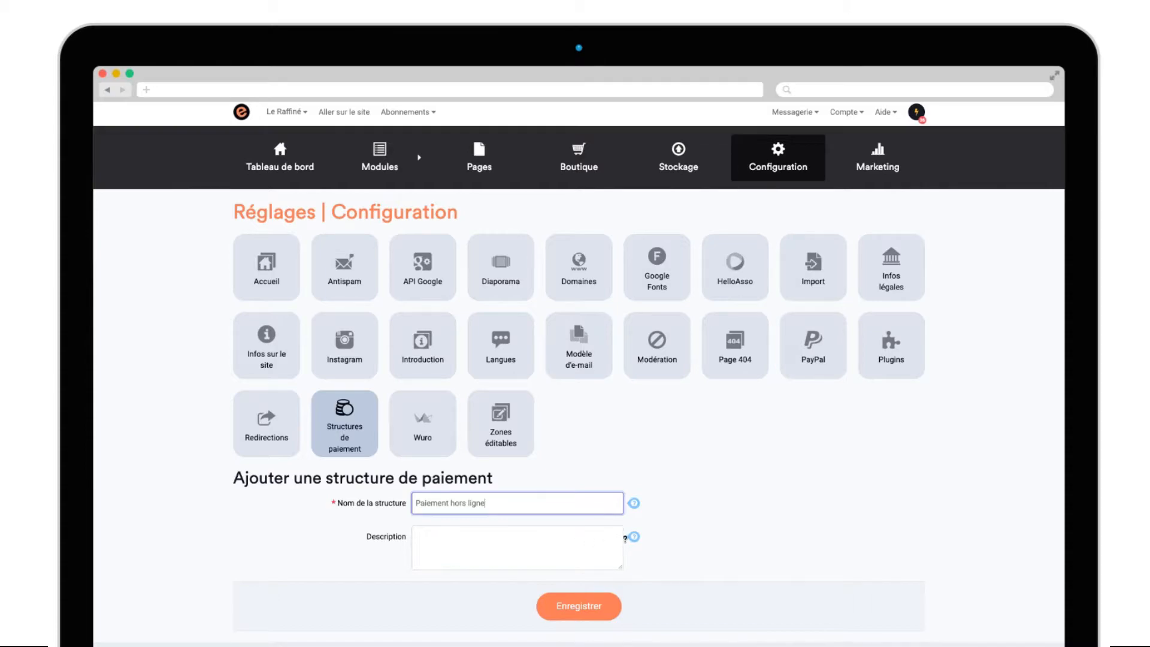
mouse_move(630, 538)
left_click(670, 571)
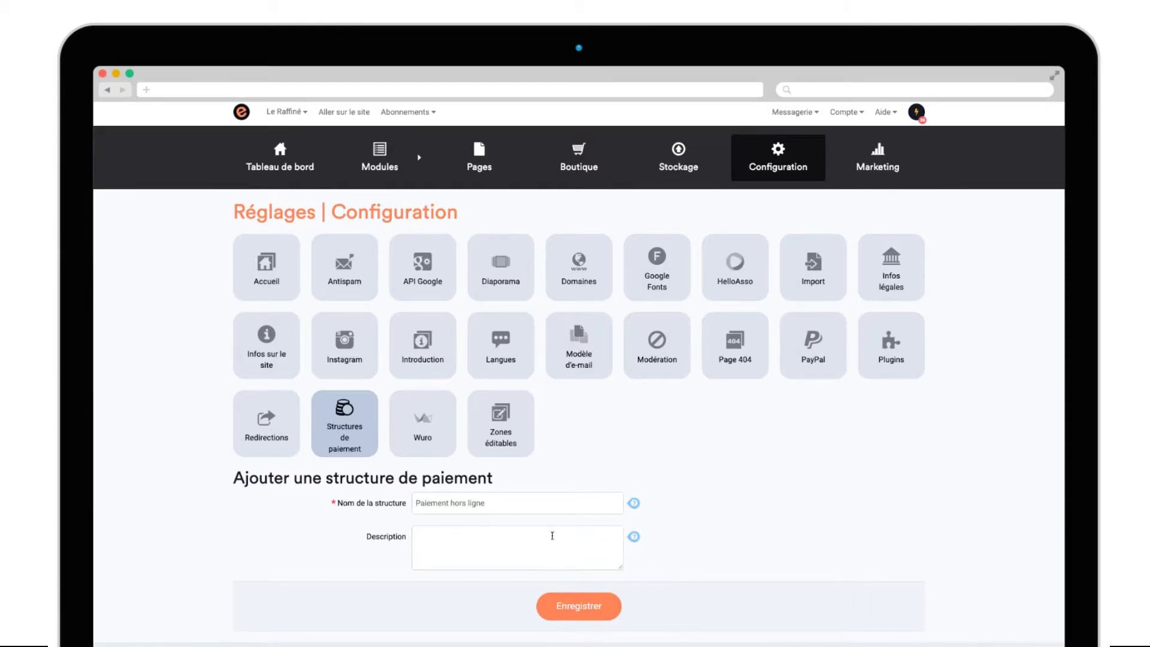
left_click(571, 610)
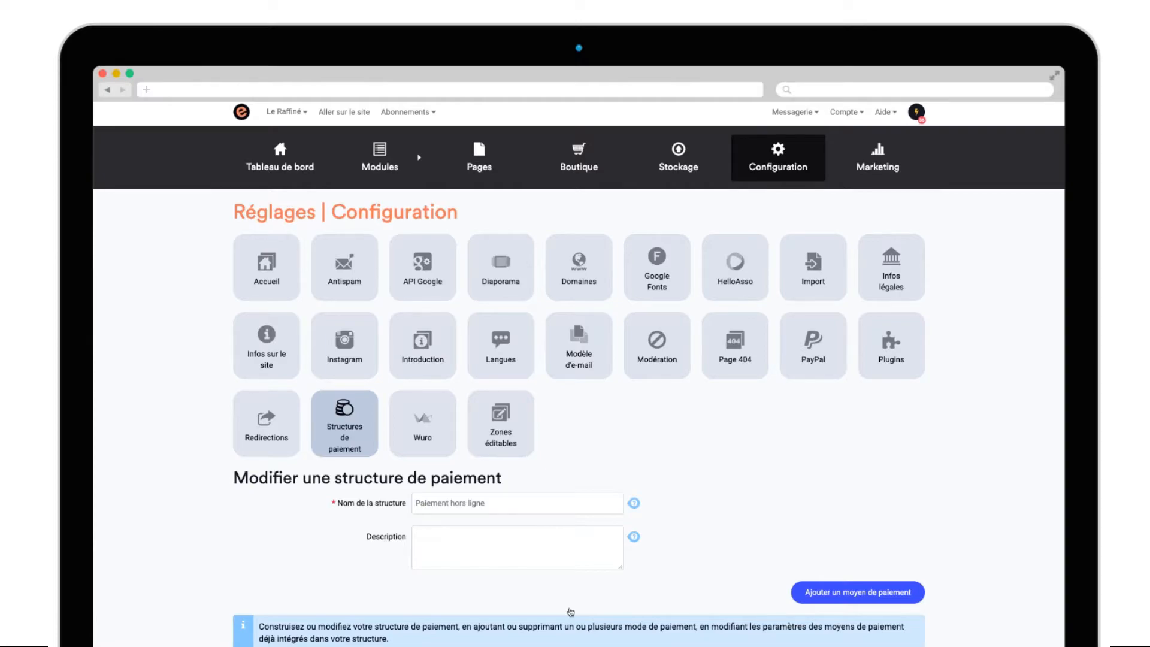
- Start adding a payment method of type "Paiement par chèque" to the payment structure
scroll(571, 612, "down", 3)
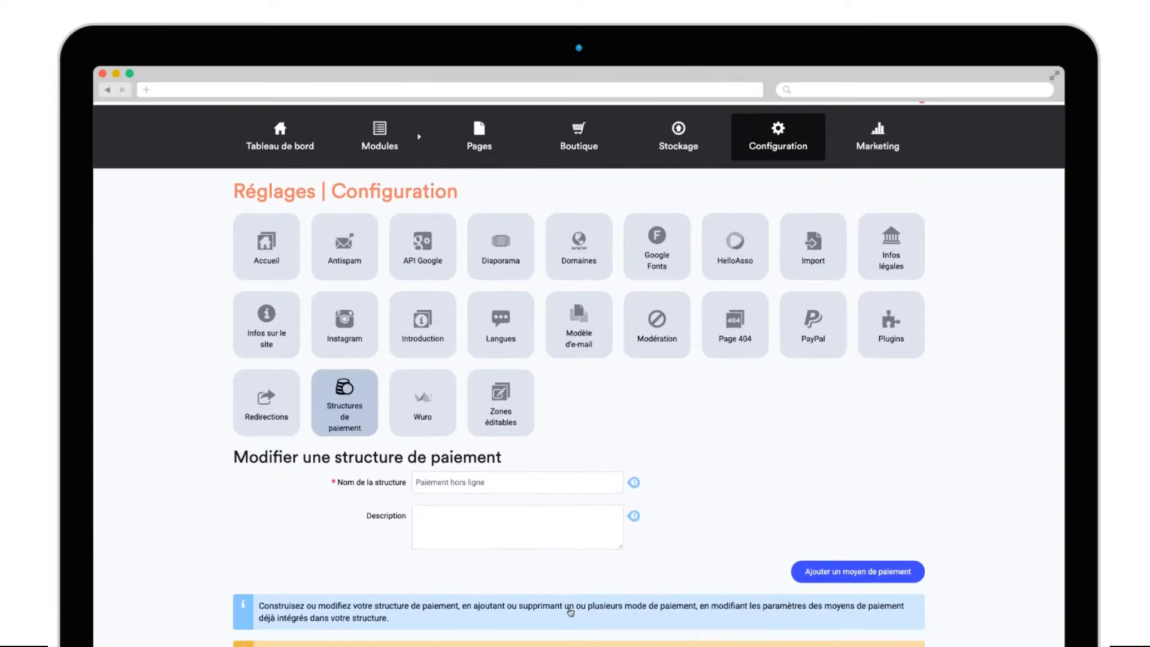
left_click(835, 474)
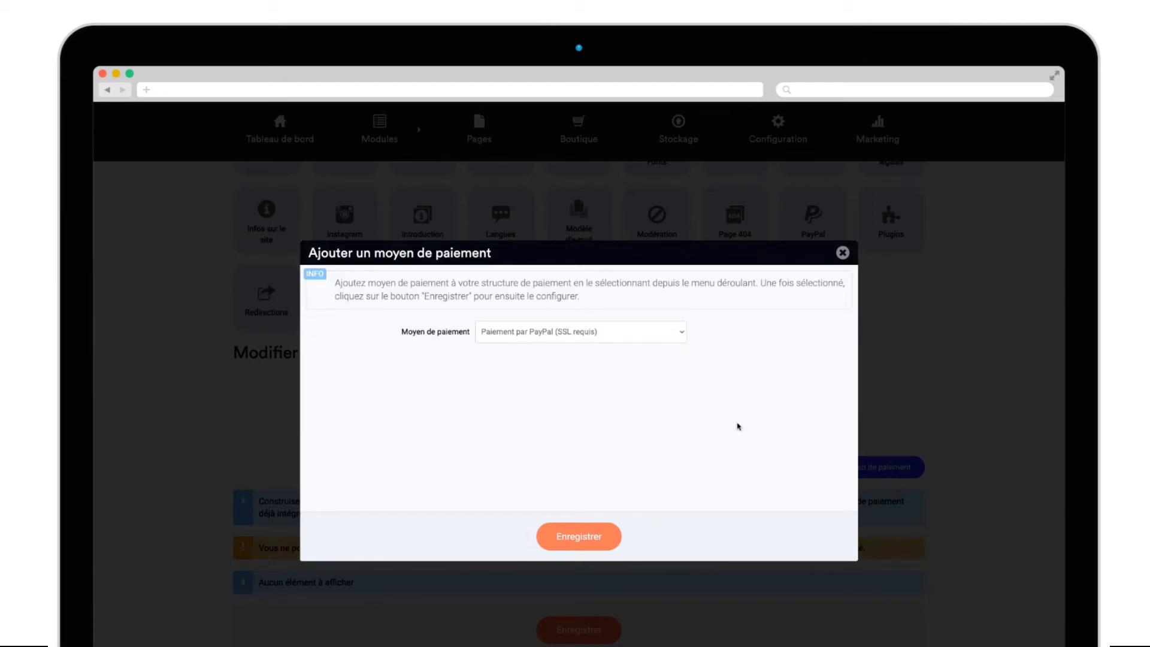
left_click(624, 340)
left_click(623, 343)
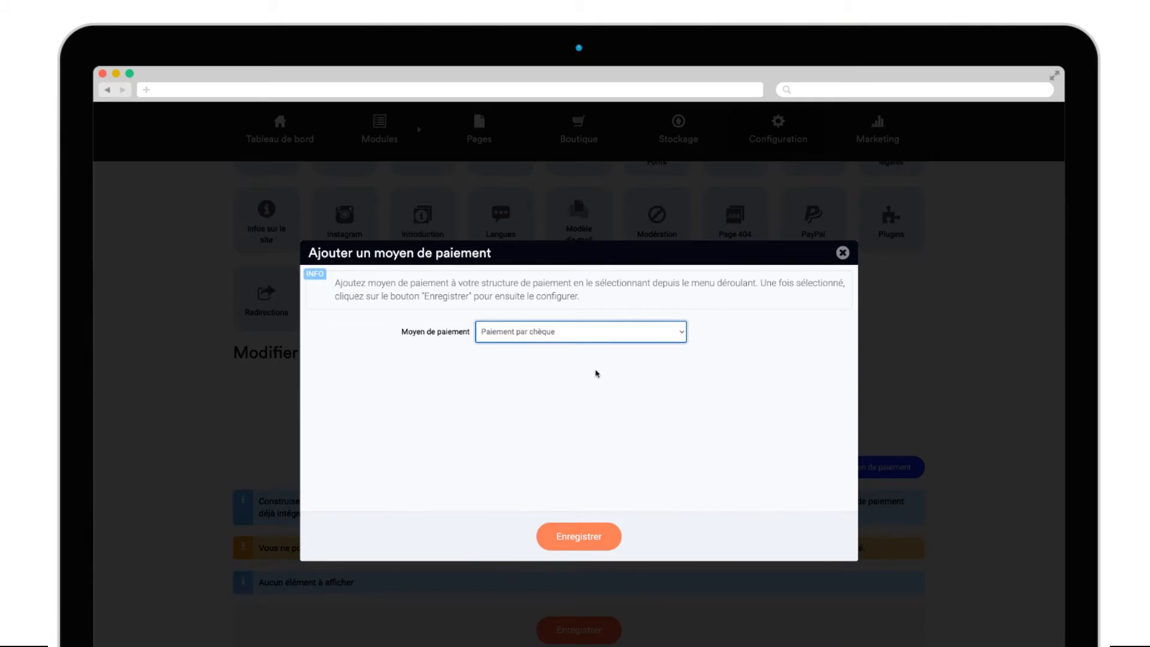
left_click(600, 533)
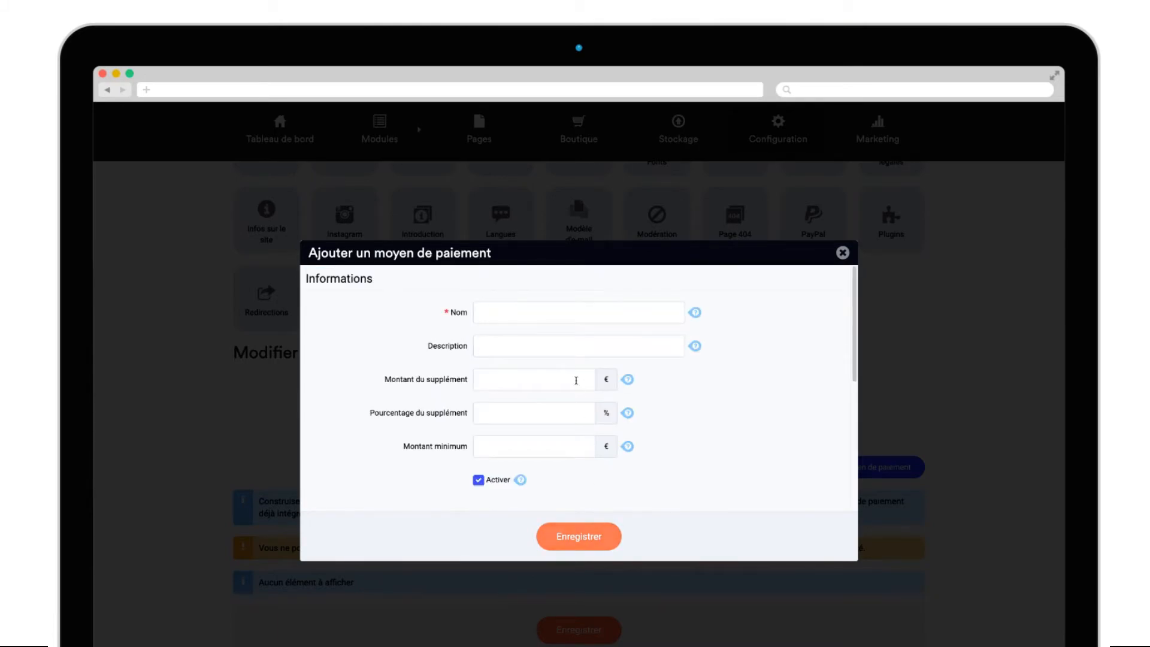
- Name the cheque method "Paiement par chèque" and describe it as "Expédition uniquement après encaissement"
left_click(566, 317)
type("Paiement par chèque")
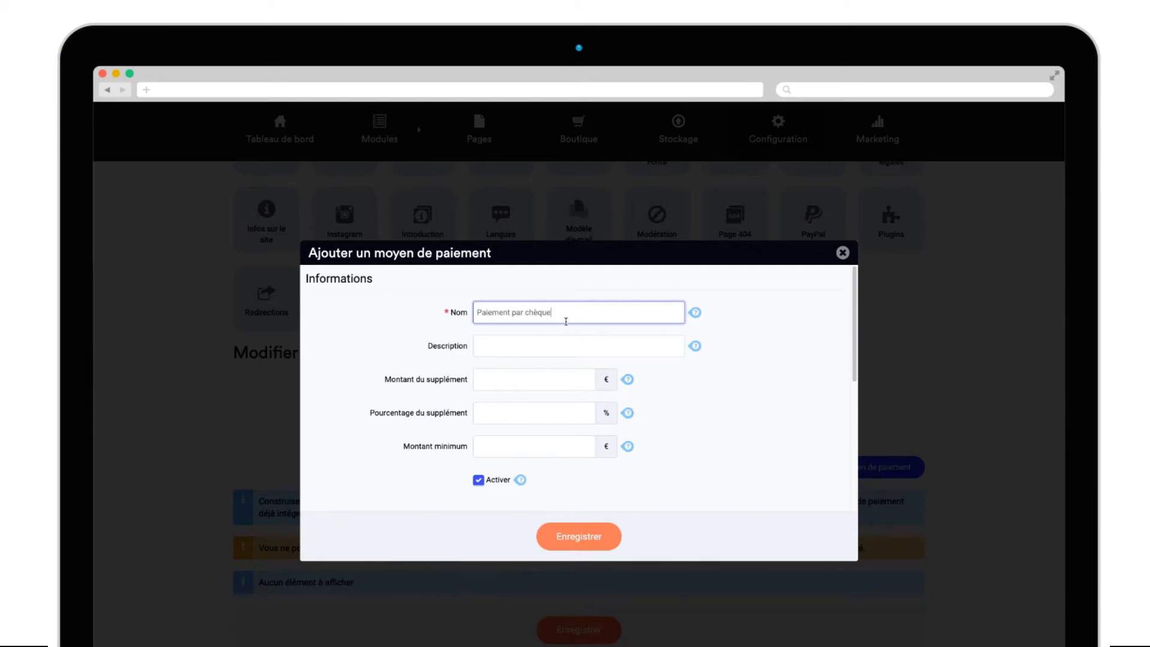
left_click(567, 341)
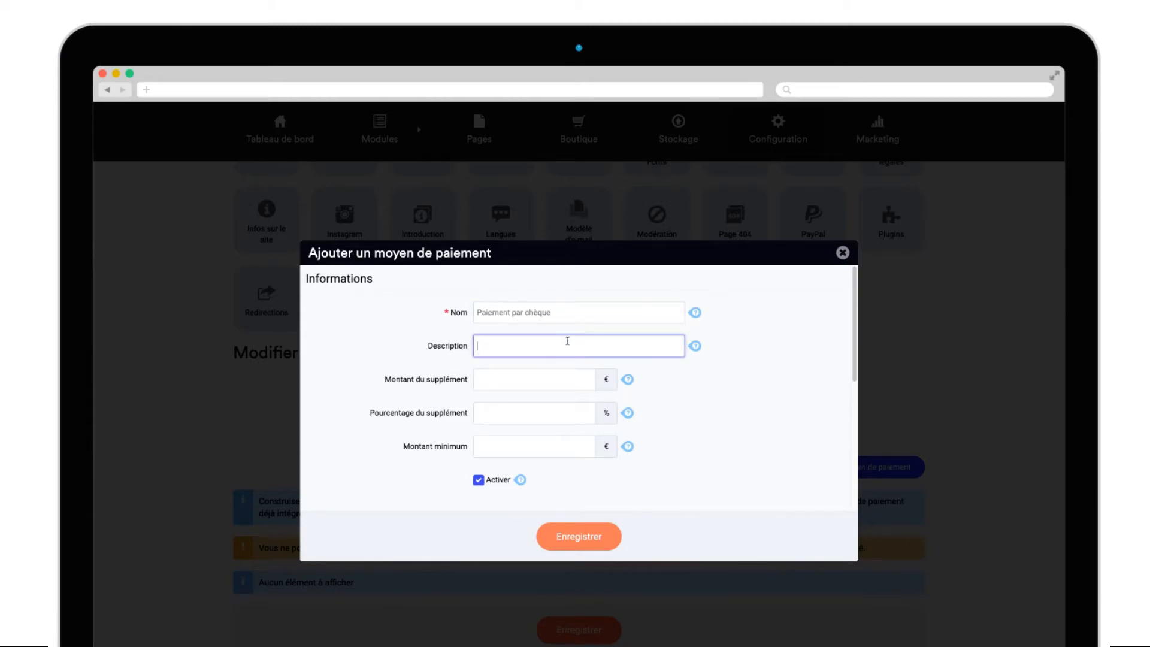
type("Expédition uniquement après encaissement")
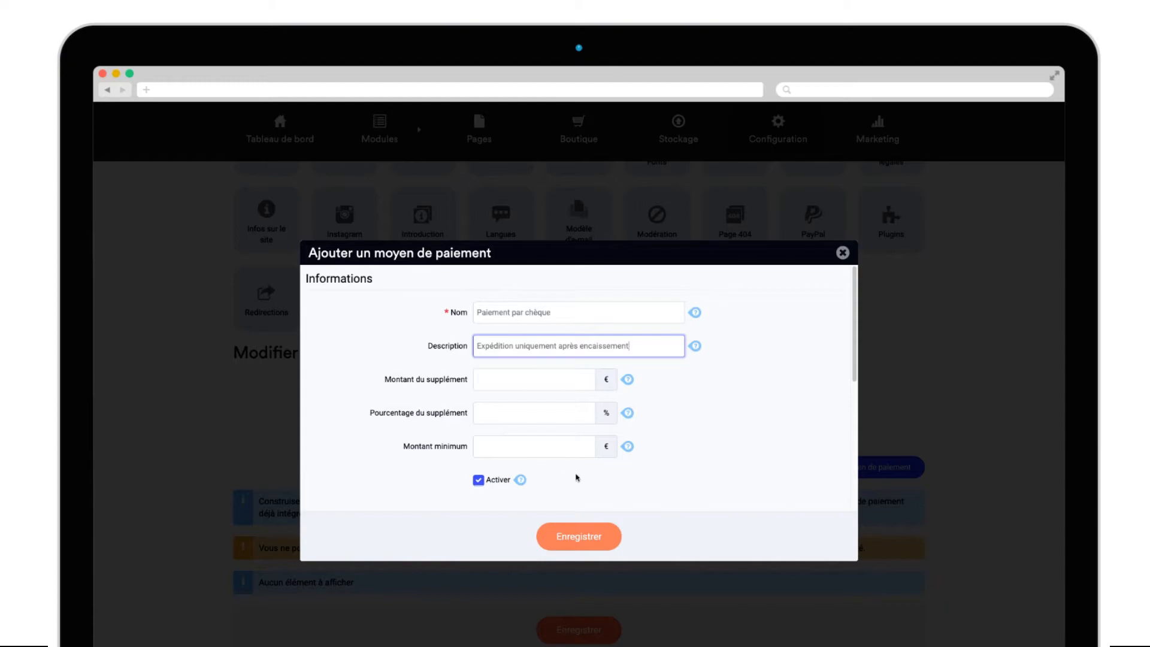
- Make cheques payable to E-MONSITE SARL and fill in the street address for sending them
scroll(689, 495, "down", 1)
scroll(697, 494, "down", 2)
left_click(570, 323)
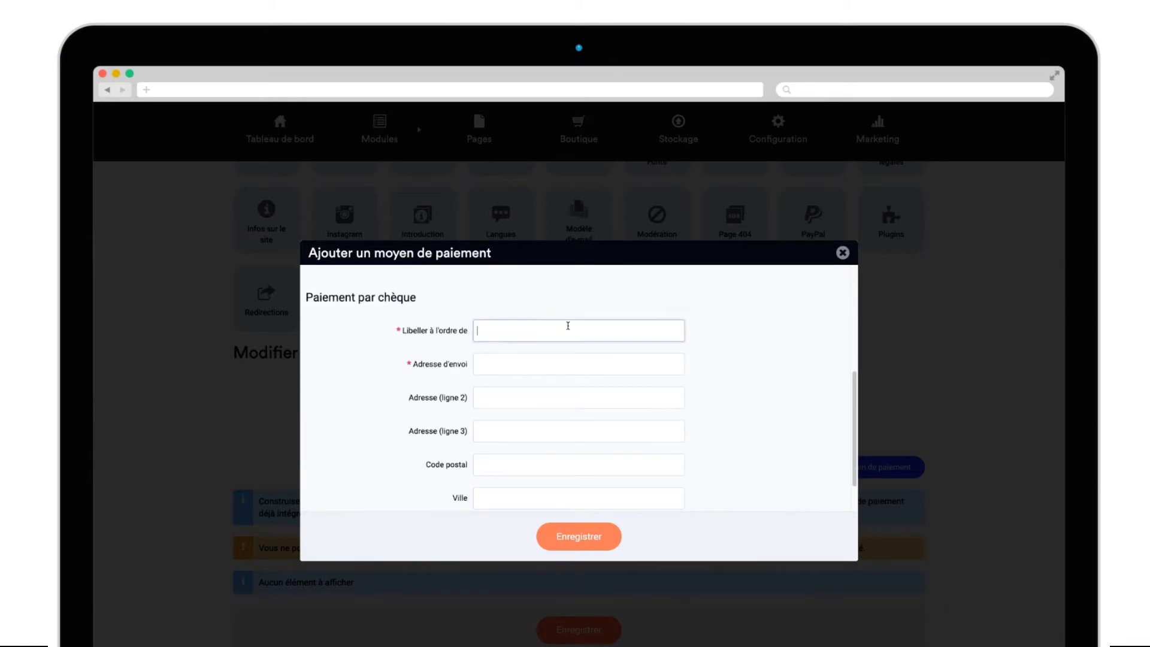
type("E-MONSITE SARL")
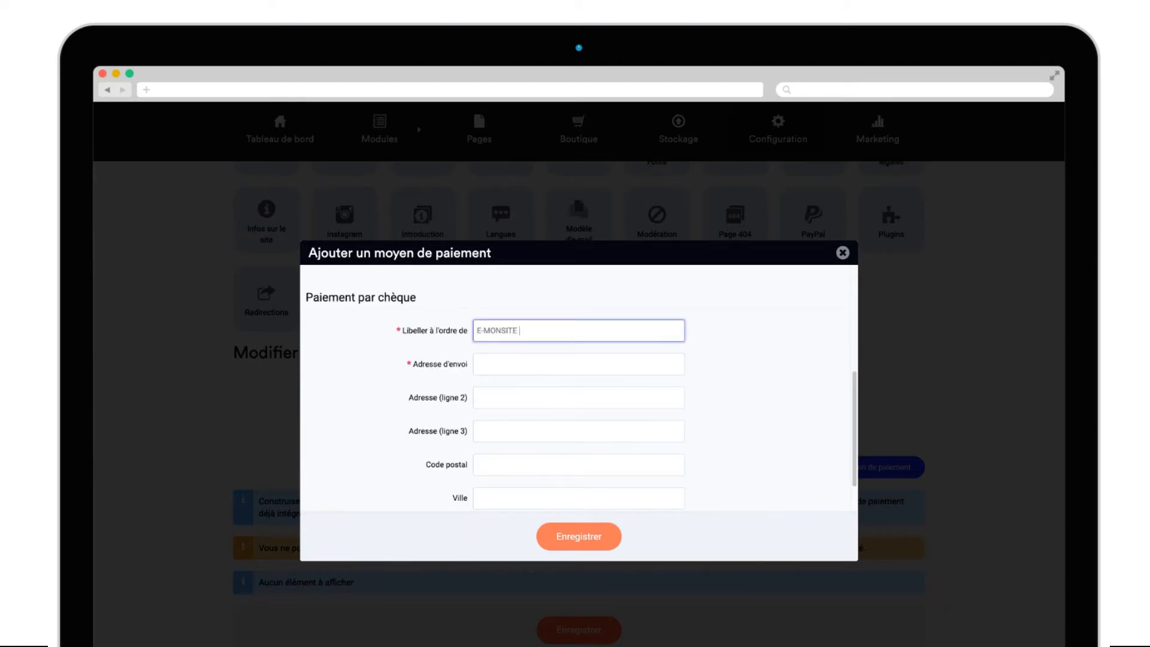
key("Tab")
type("18 Rue Lamartine")
- Fill in the postal code and city of the cheque address, and save the cheque payment method
key("Tab")
key("Tab")
key("Tab")
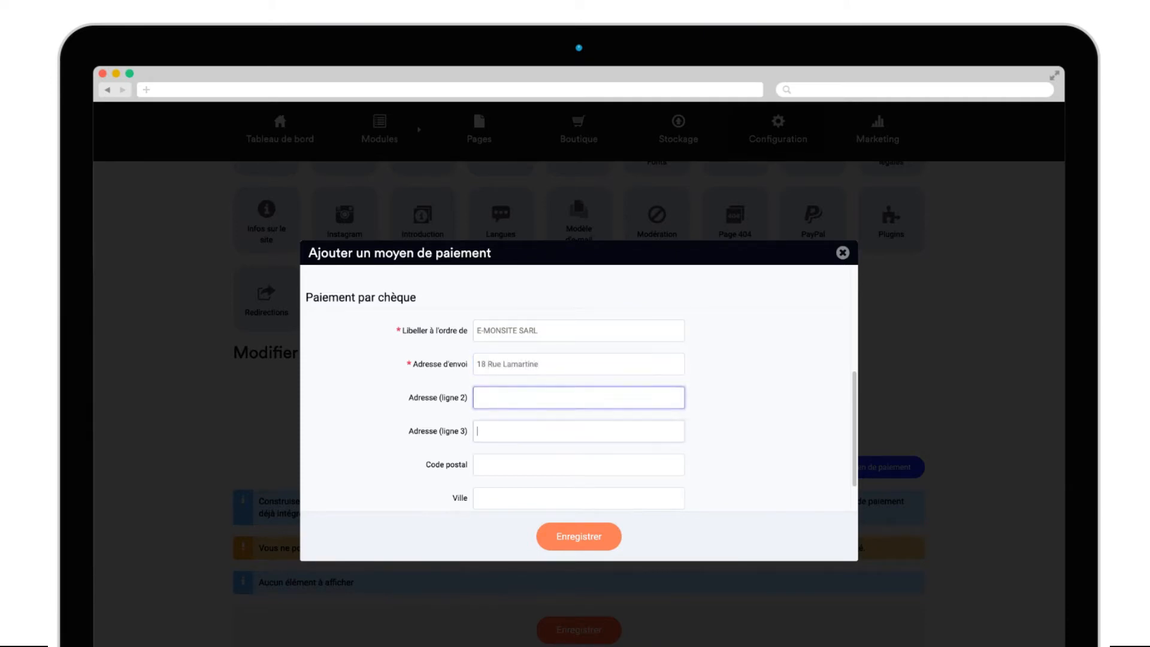
type("80000")
key("Tab")
type("Amiens")
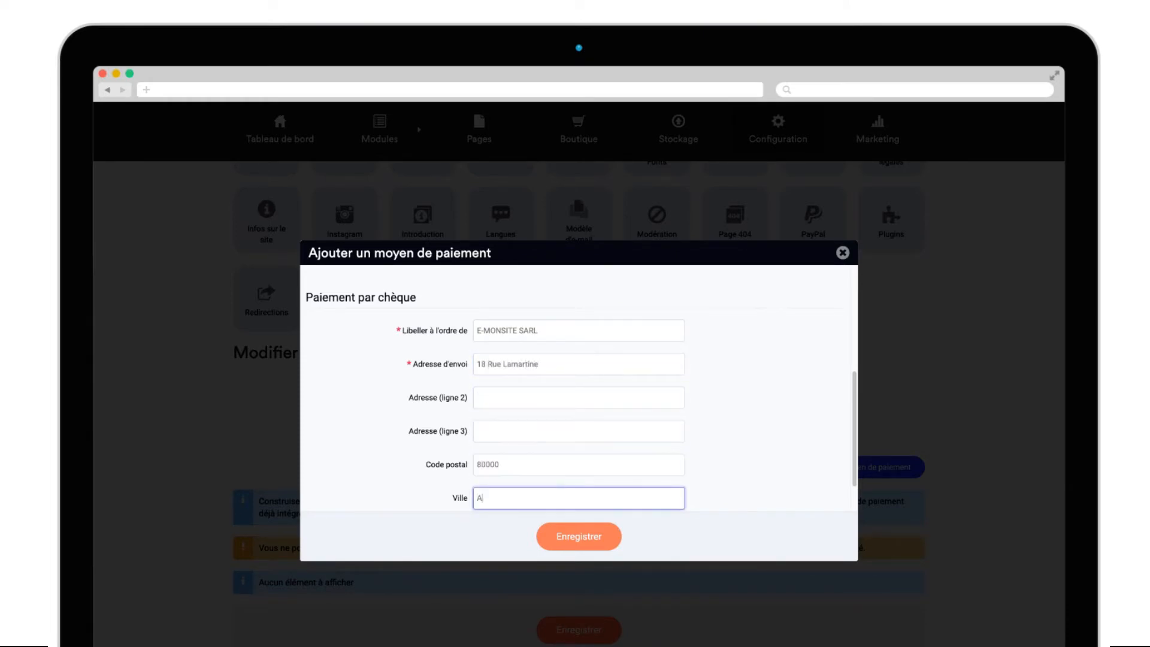
key("Tab")
left_click(591, 537)
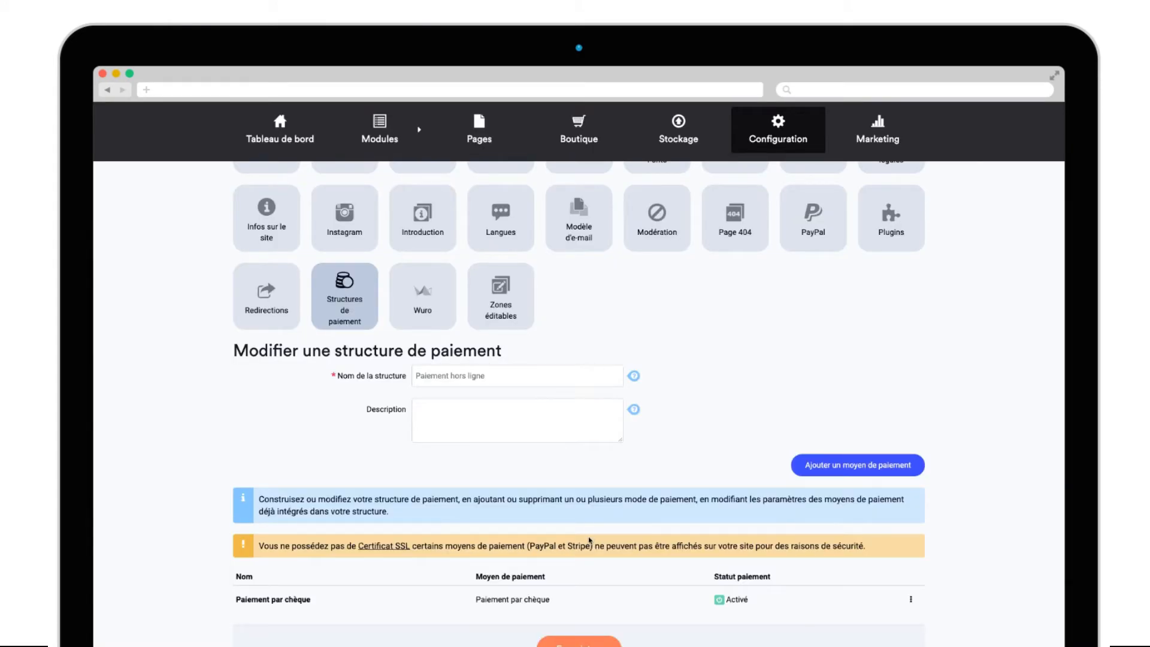
- Add a bank transfer payment method named "Paiement par virement" with the description "Expédition uniquement après réception du virement"
left_click(858, 466)
left_click(559, 333)
left_click(558, 354)
left_click(579, 537)
type("Paiement par virement")
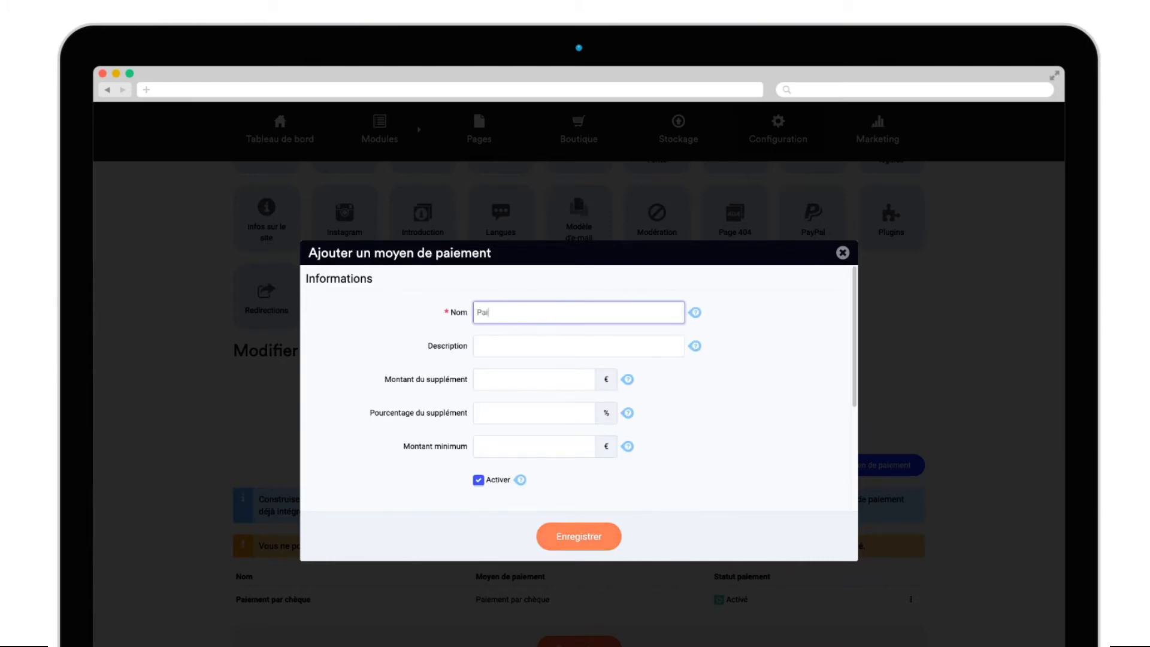
key("Tab")
type("Expédition uniquement après réception du virement")
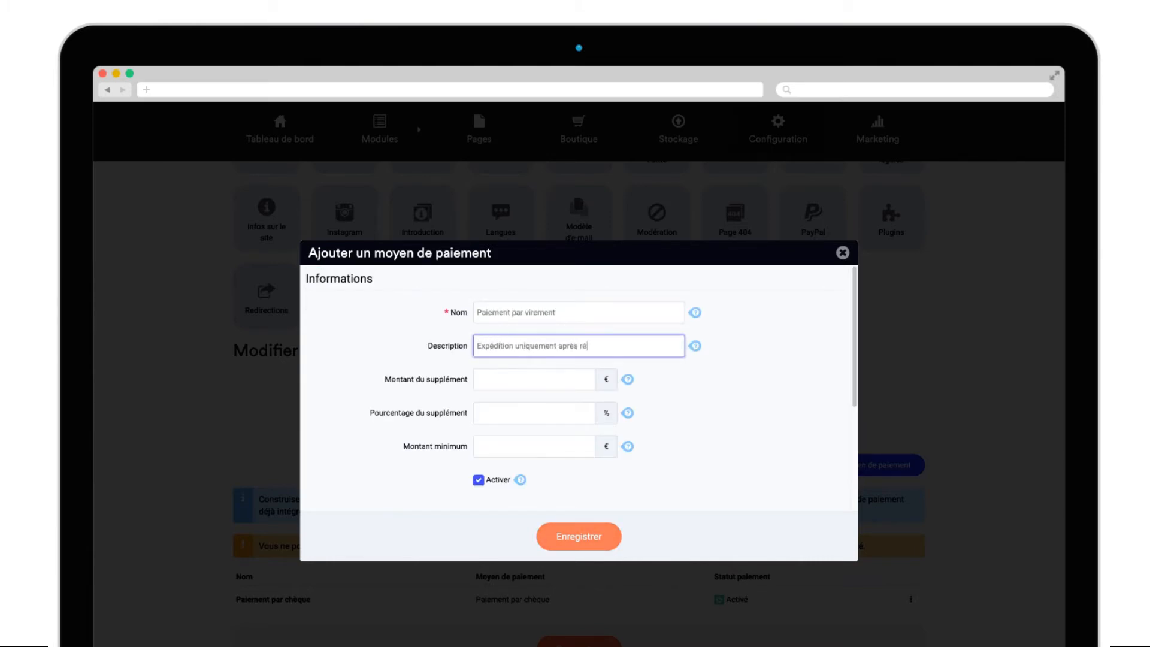
- Enter E-MONSITE in the bank transfer details and save the transfer payment method
scroll(559, 462, "down", 3)
left_click(553, 373)
type("E-MONSITE")
left_click(580, 535)
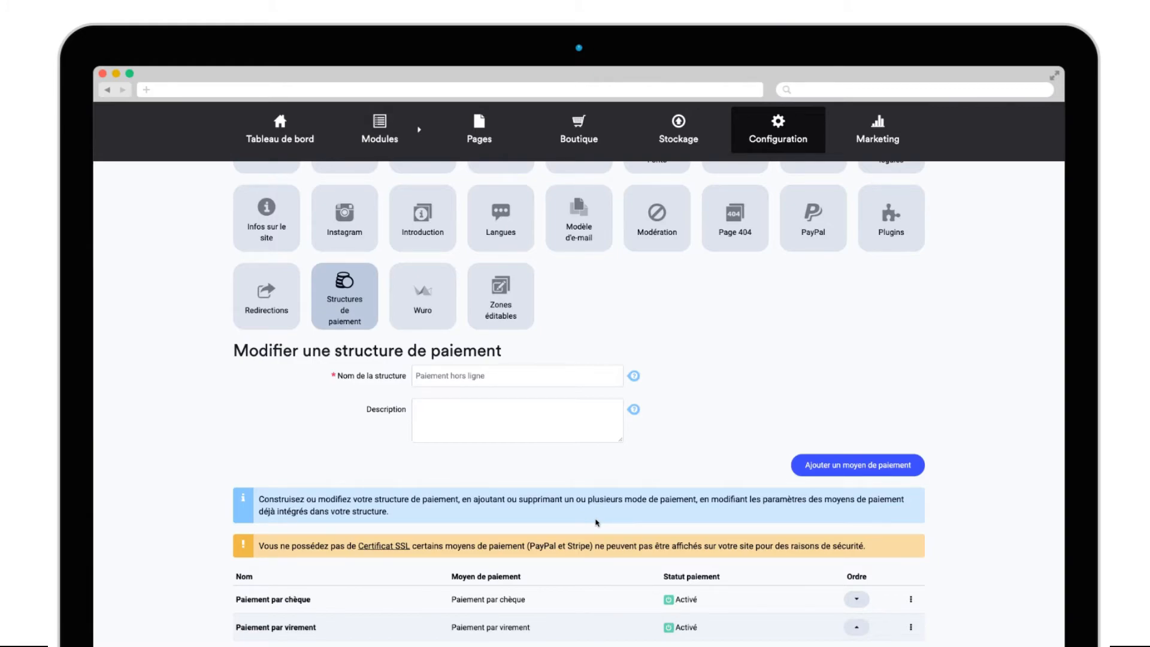
- Add the "Paiement hors ligne" payment structure to the shop's payment methods
mouse_move(598, 146)
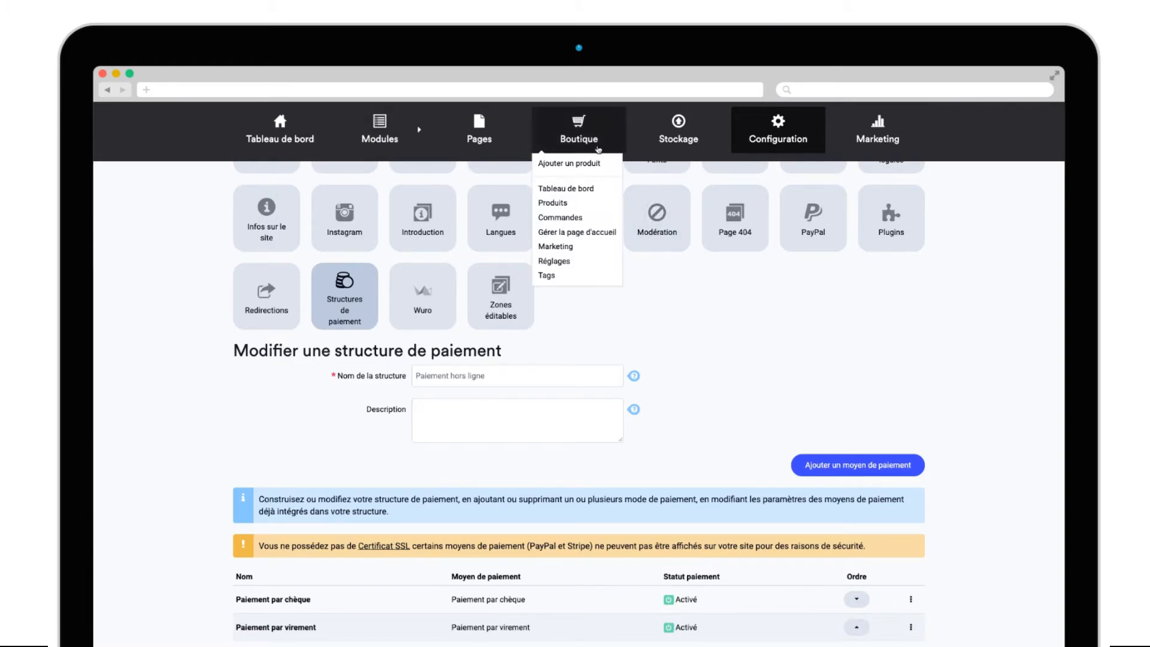
left_click(576, 263)
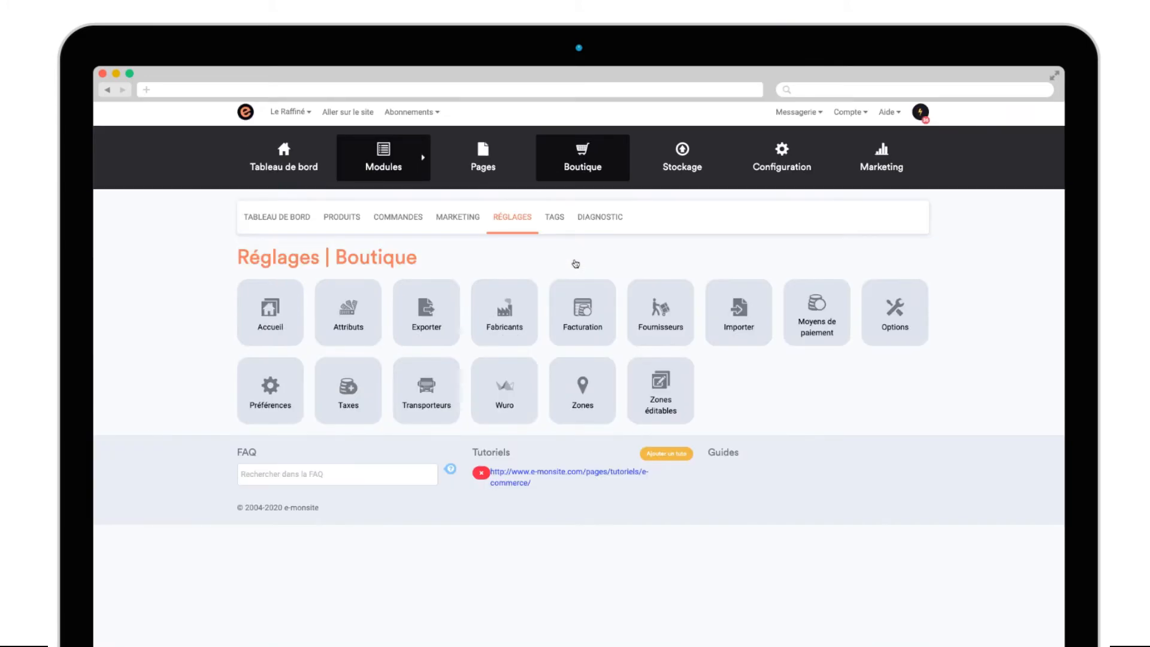
left_click(828, 311)
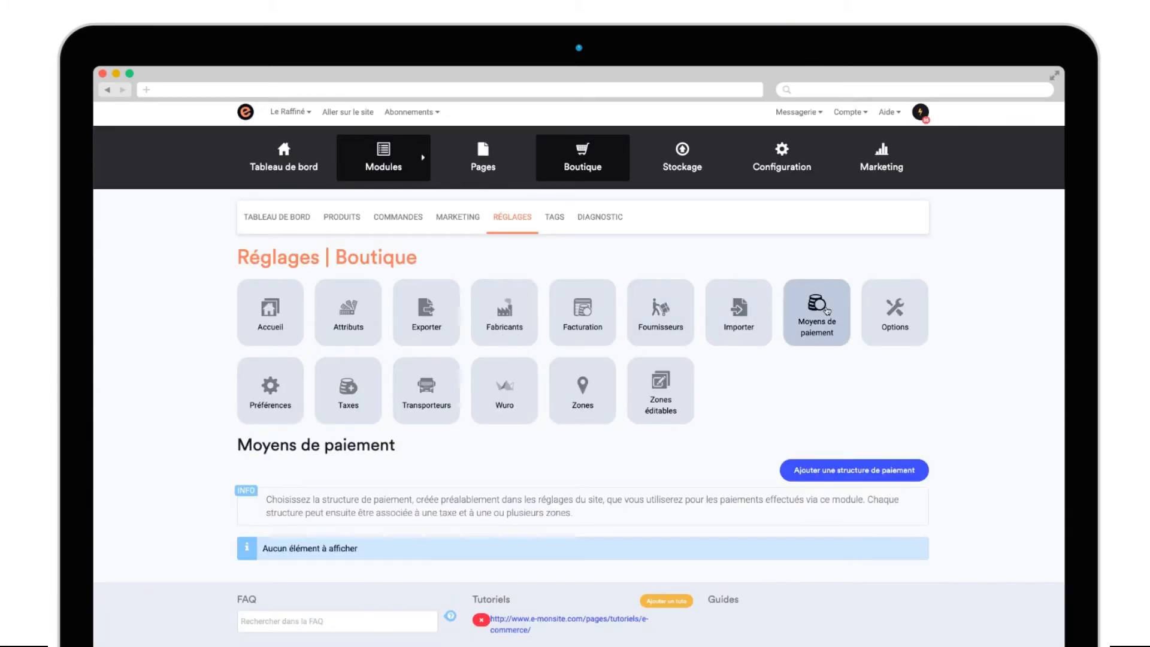
left_click(795, 468)
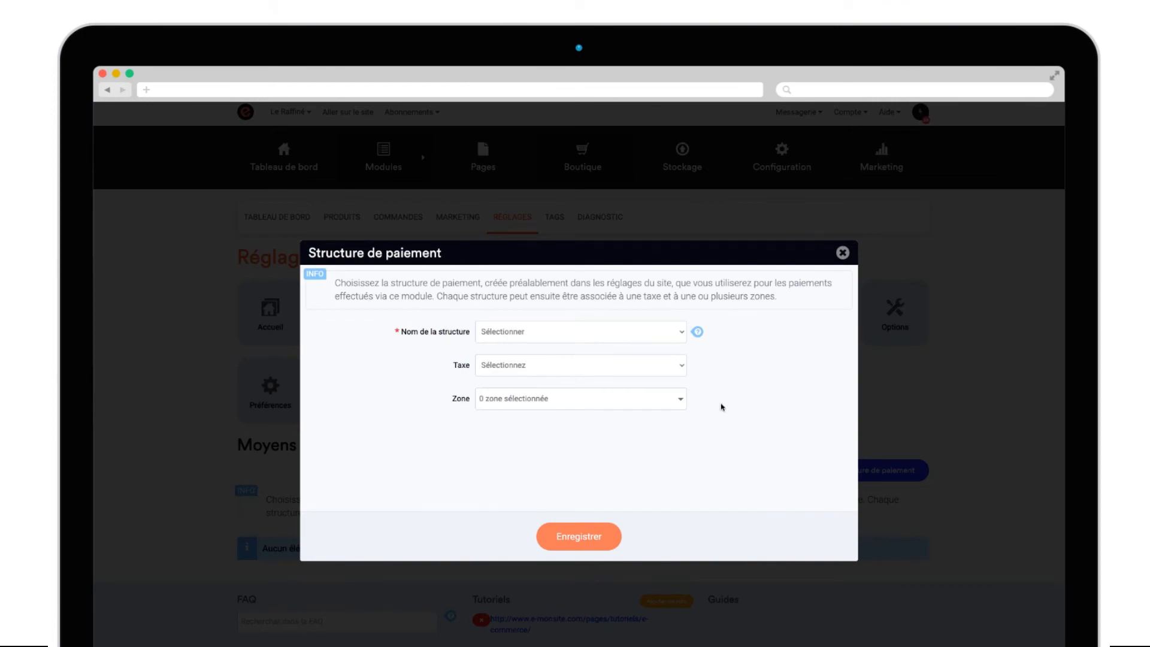
left_click(579, 331)
left_click(571, 343)
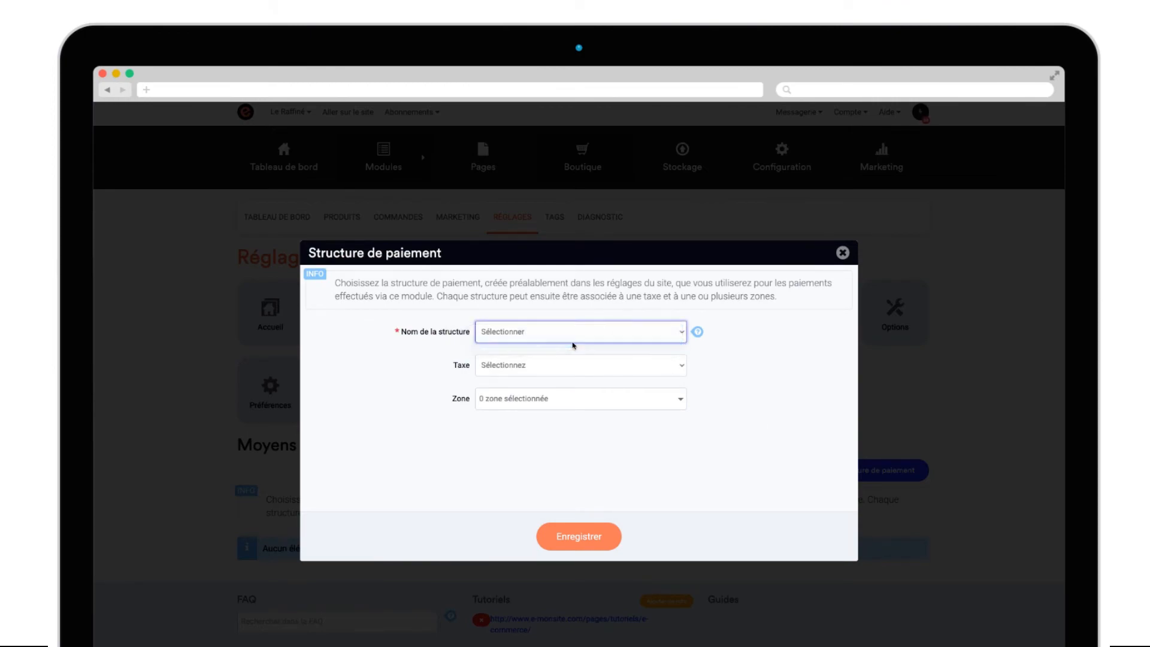
- Assign the 20% tax and the France zone to the payment structure, and save it
left_click(570, 368)
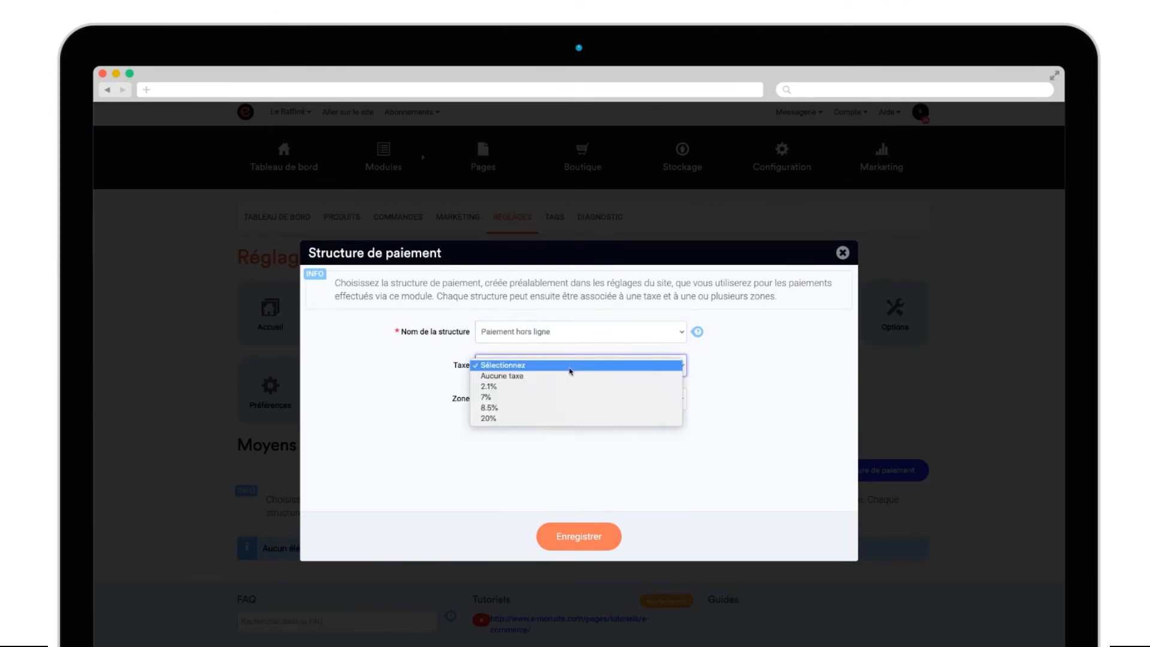
left_click(562, 419)
left_click(562, 400)
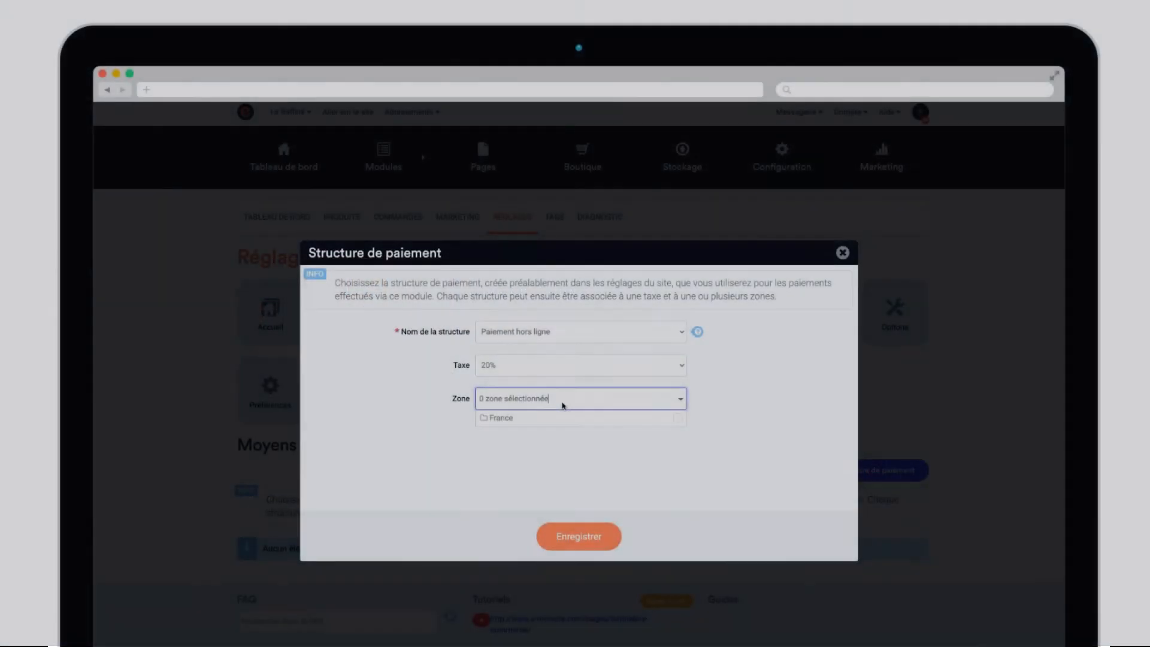
left_click(564, 418)
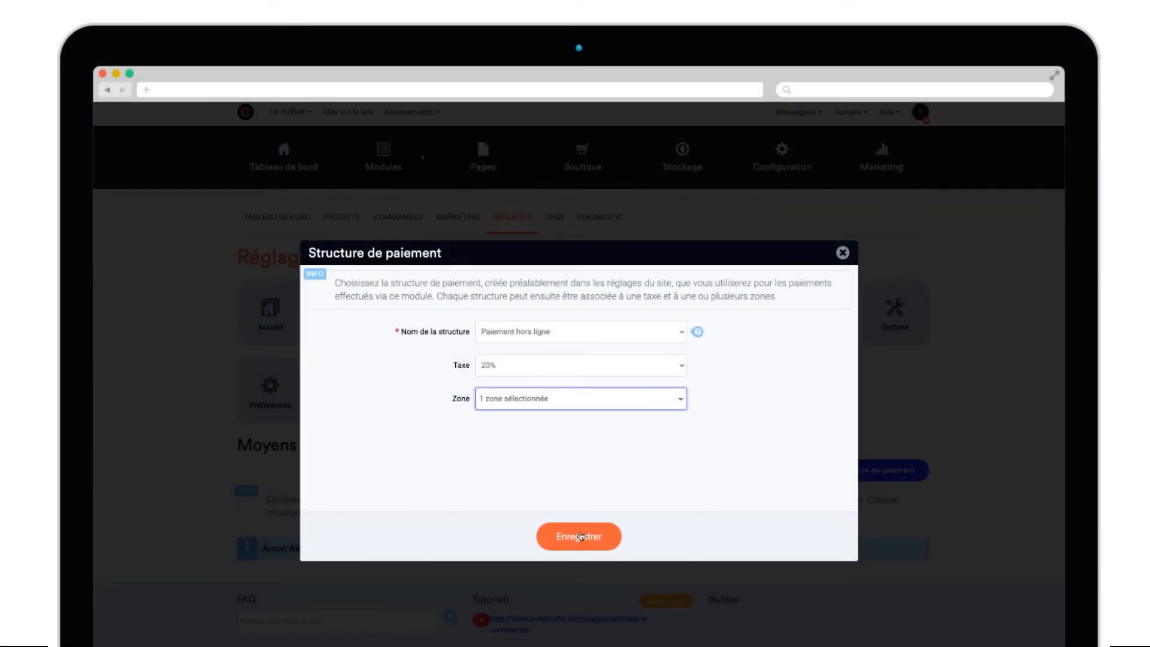
left_click(578, 535)
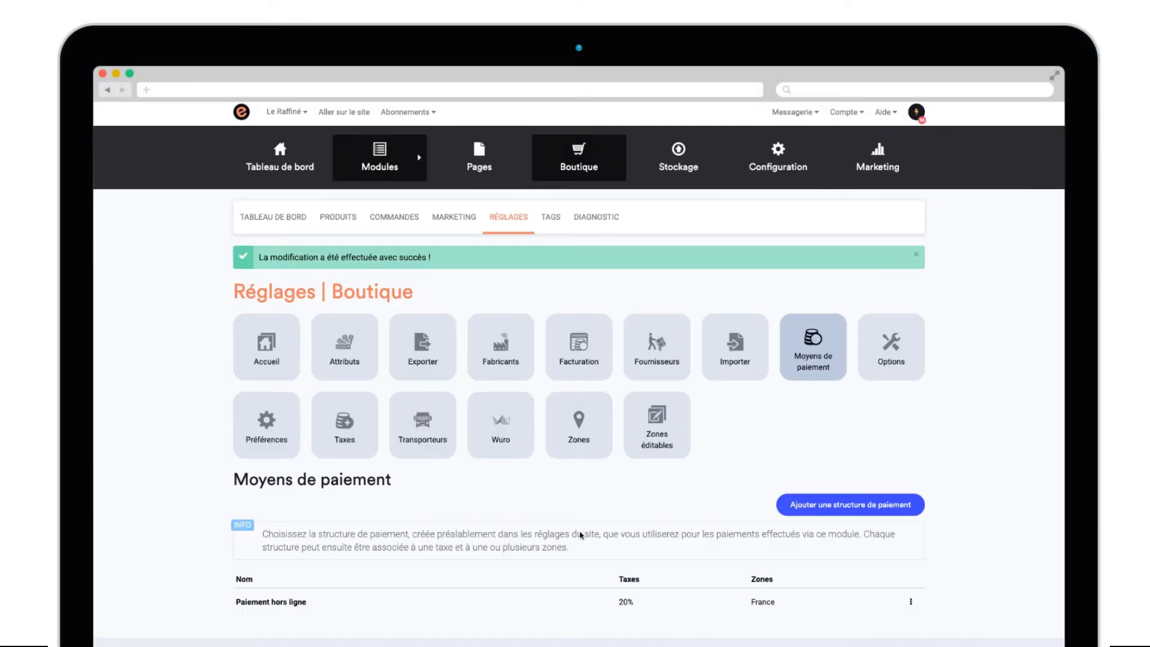